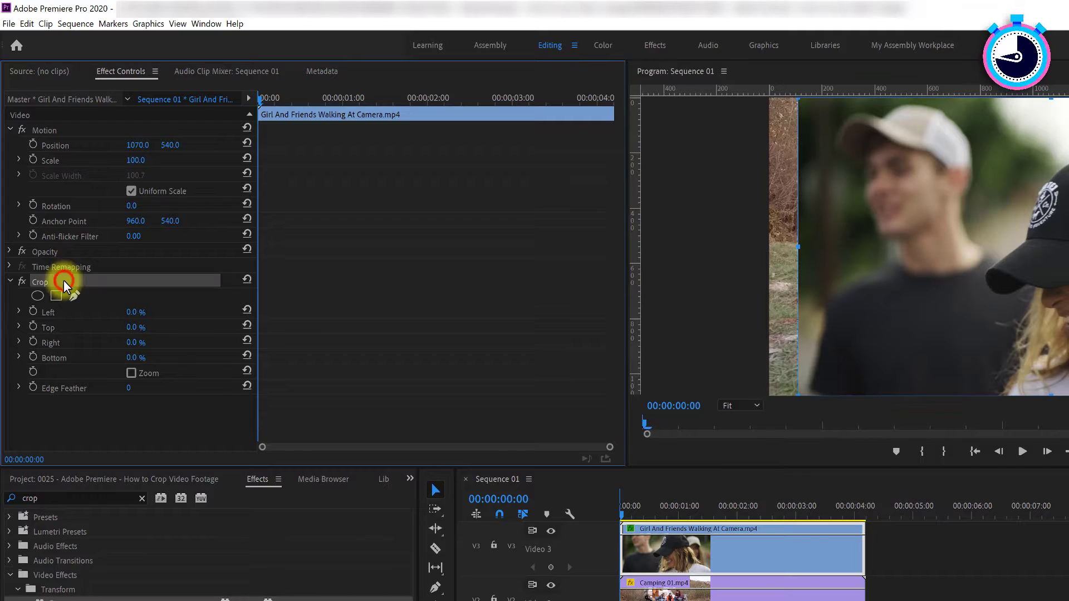
Crop the left side of Girl And Friends Walking At Camera.mp4 by 45% and lock track V3
left_click_drag(131, 312, 152, 309)
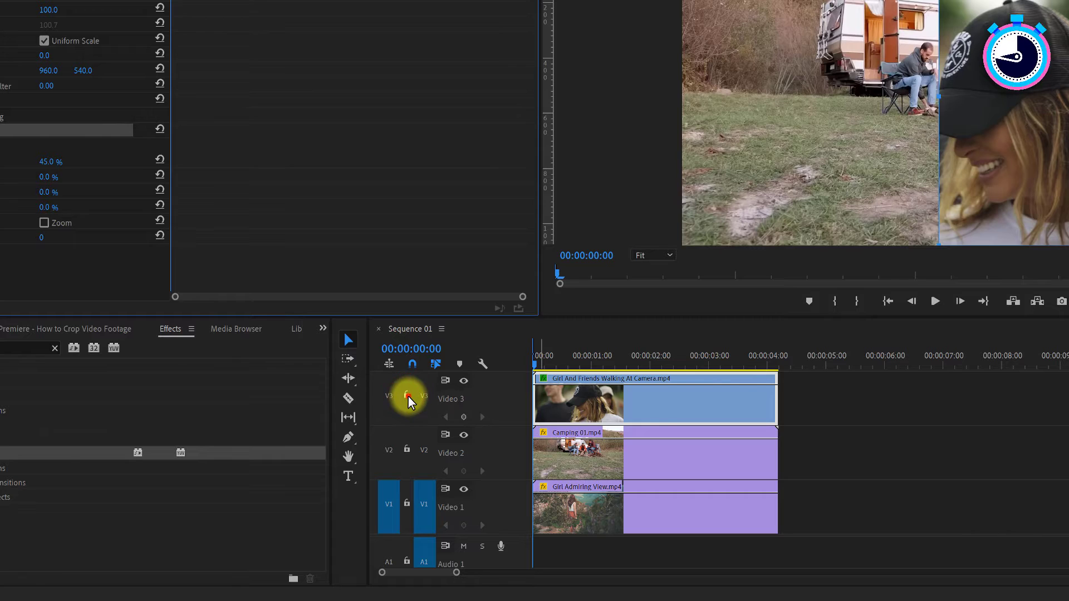
left_click(407, 396)
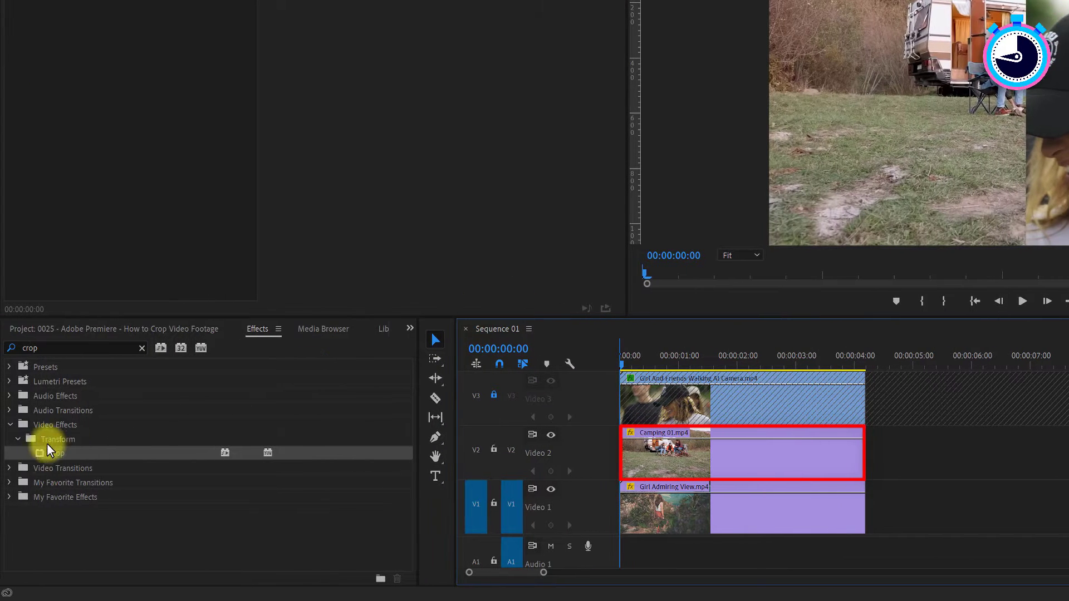
Apply the Crop effect to Camping 01.mp4, and set the clip's position to 1120, 820 and its scale to 76
left_click_drag(49, 450, 685, 457)
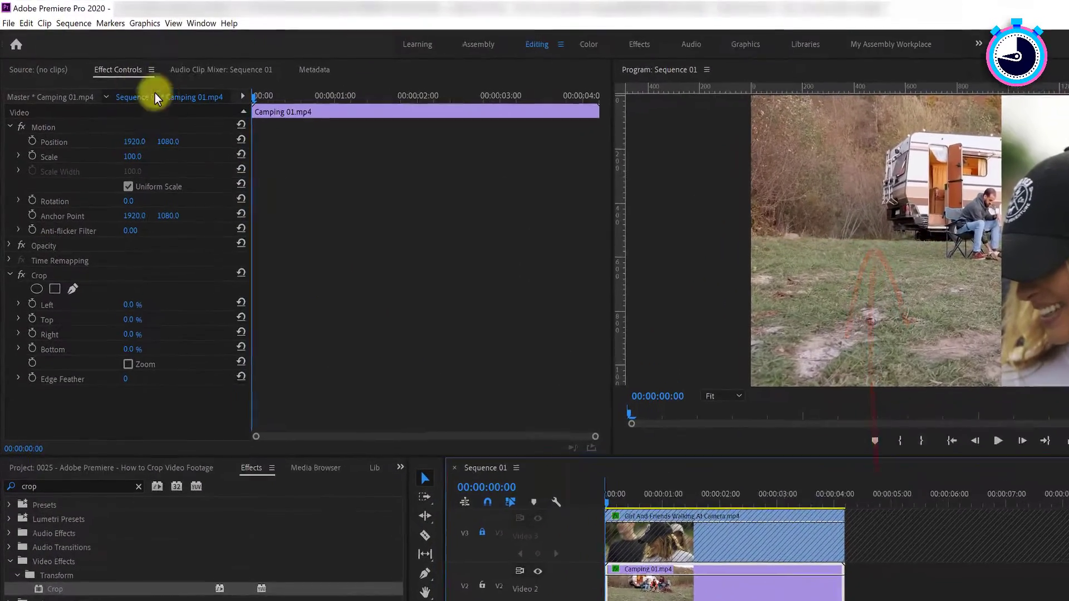
left_click(108, 61)
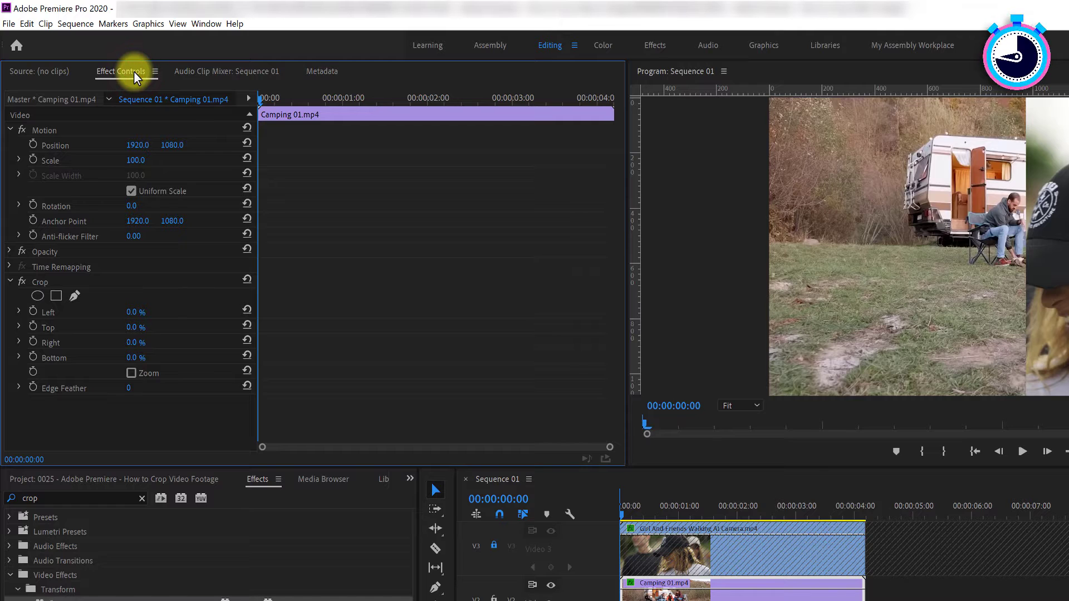
left_click(139, 145)
type("1120")
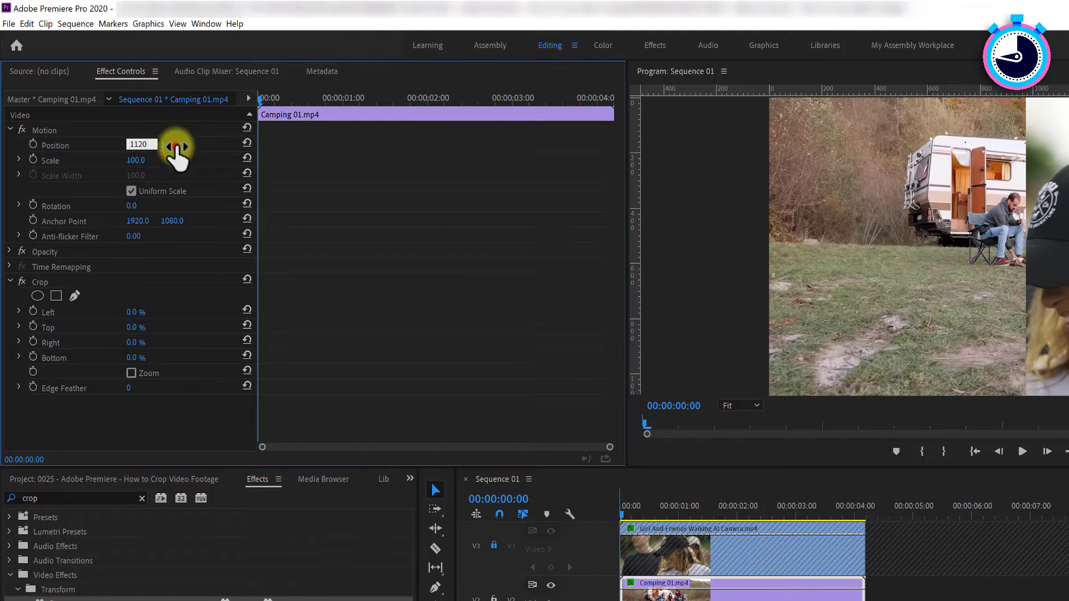
left_click(175, 144)
type("820")
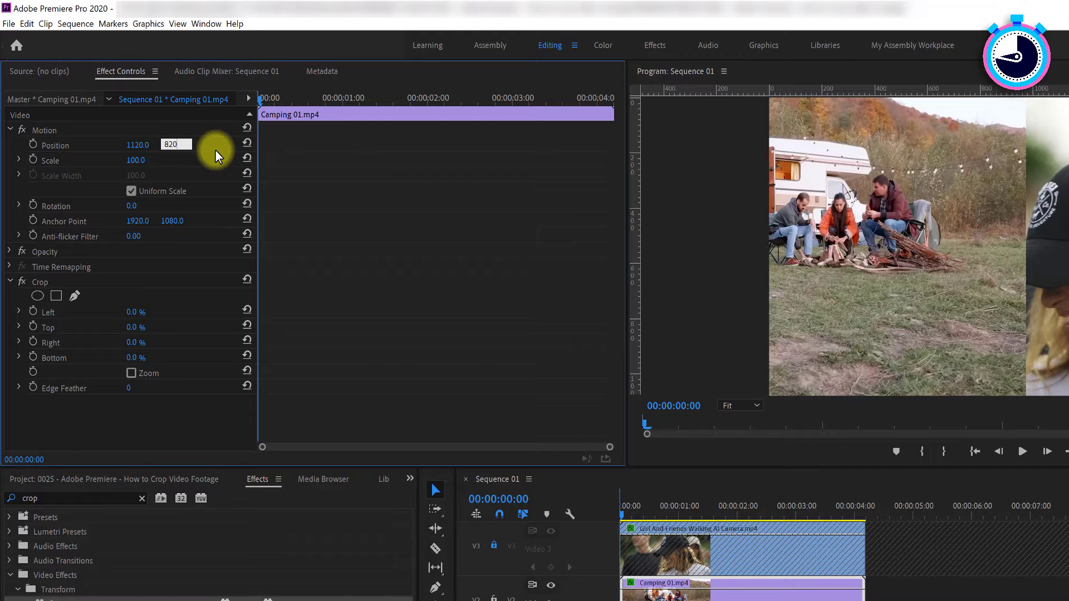
key("Return")
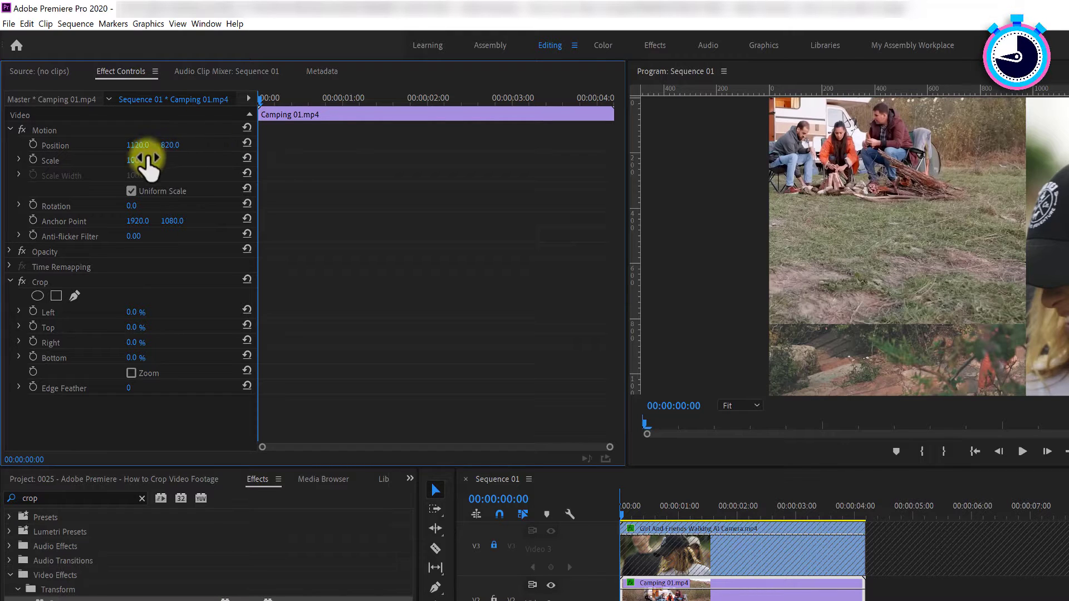
left_click(139, 160)
type("76")
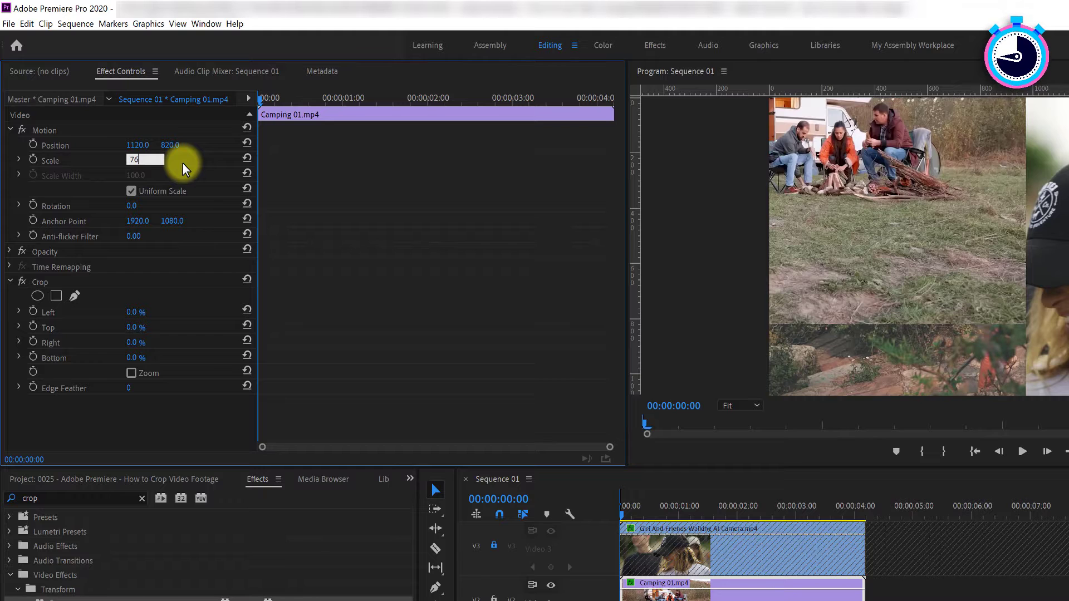
key("Return")
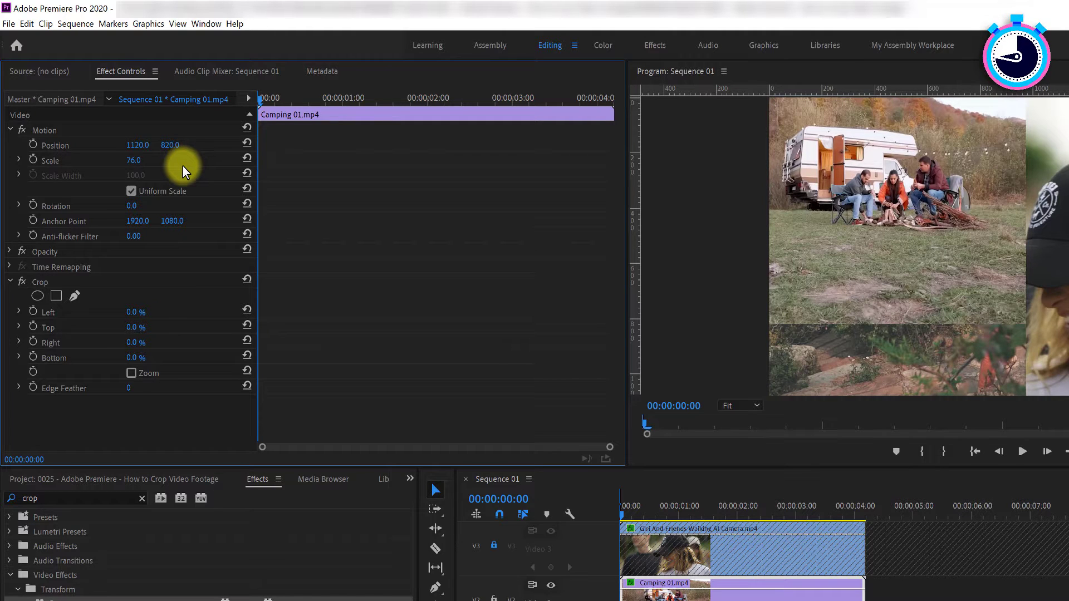
Crop the bottom of Camping 01.mp4 by 33% and lock track V2
left_click(138, 278)
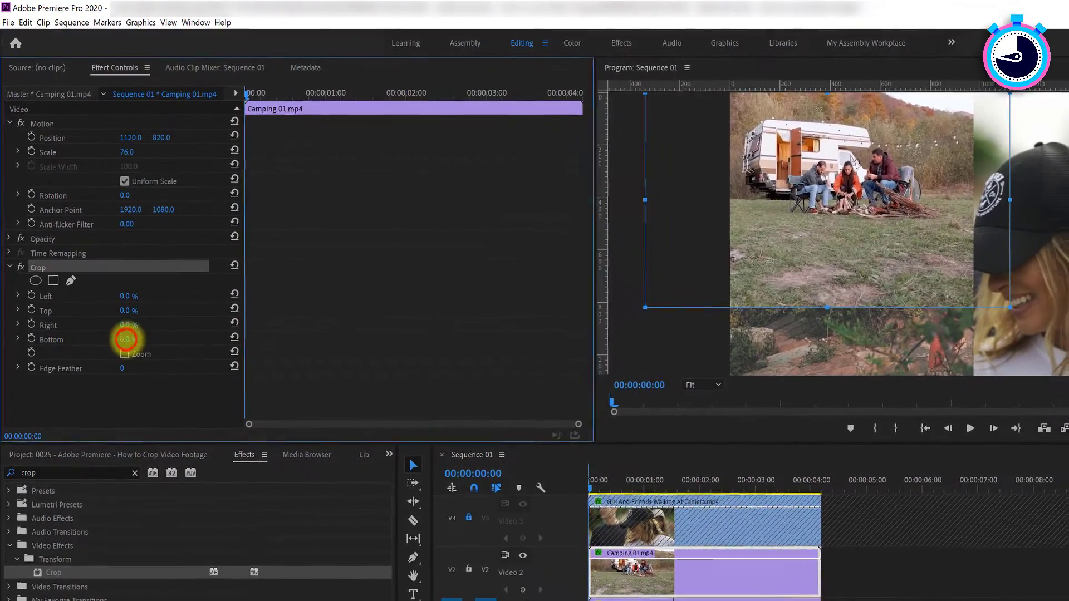
left_click_drag(149, 337, 211, 330)
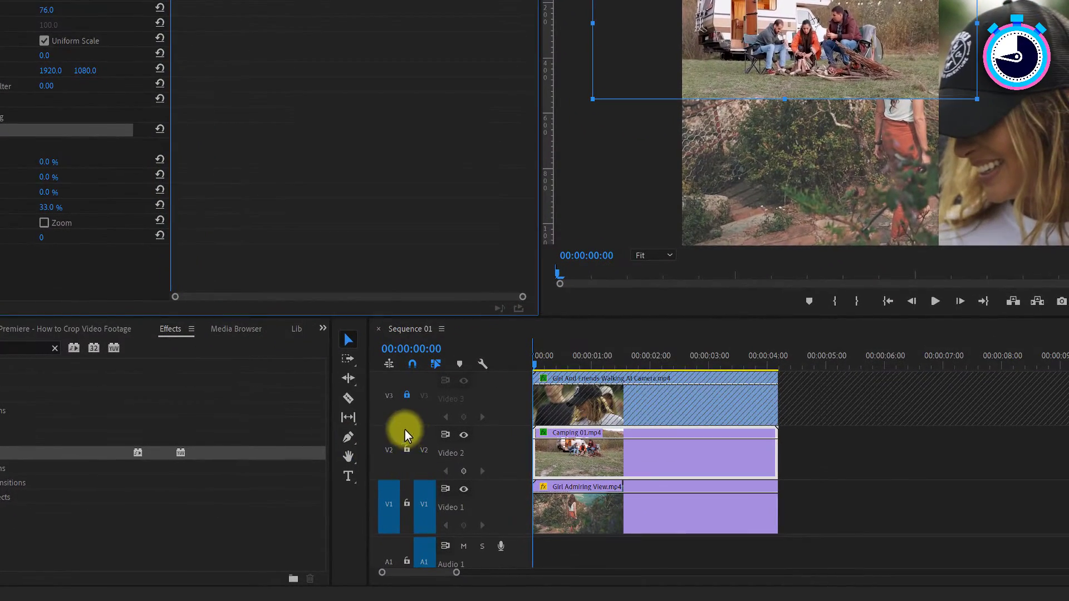
left_click(406, 451)
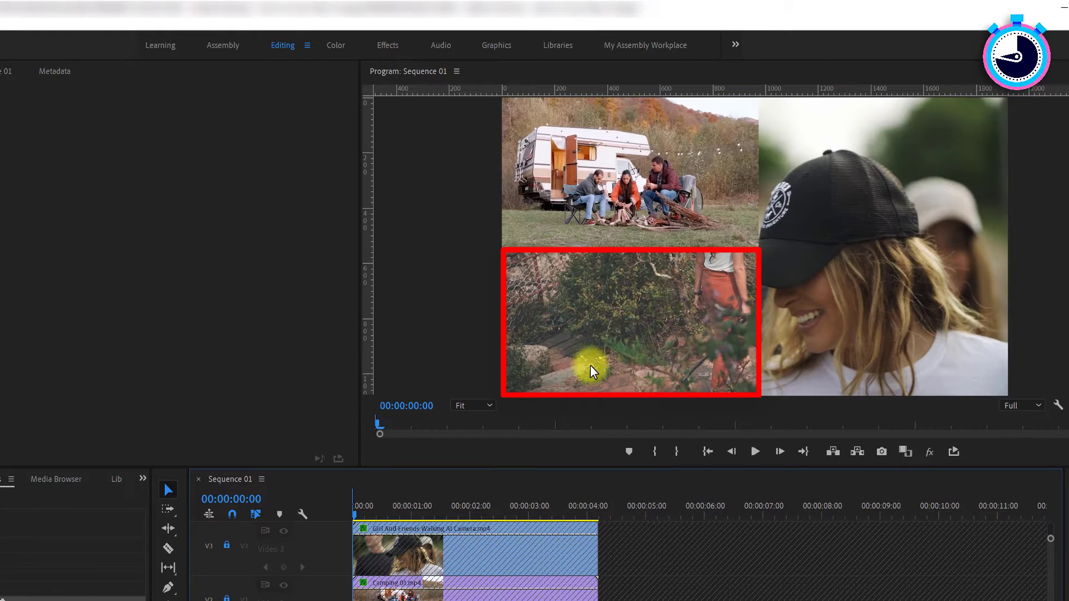
Move the anchor point of Girl Admiring View.mp4 to its lower-left corner and scale the clip down to about 76.7
left_click(670, 345)
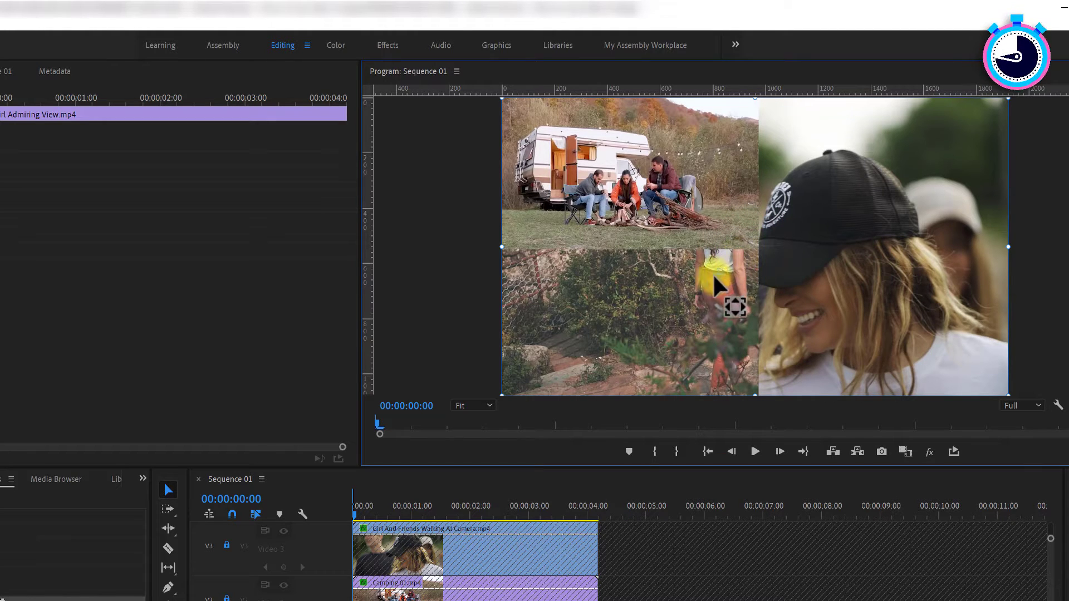
key("ctrl")
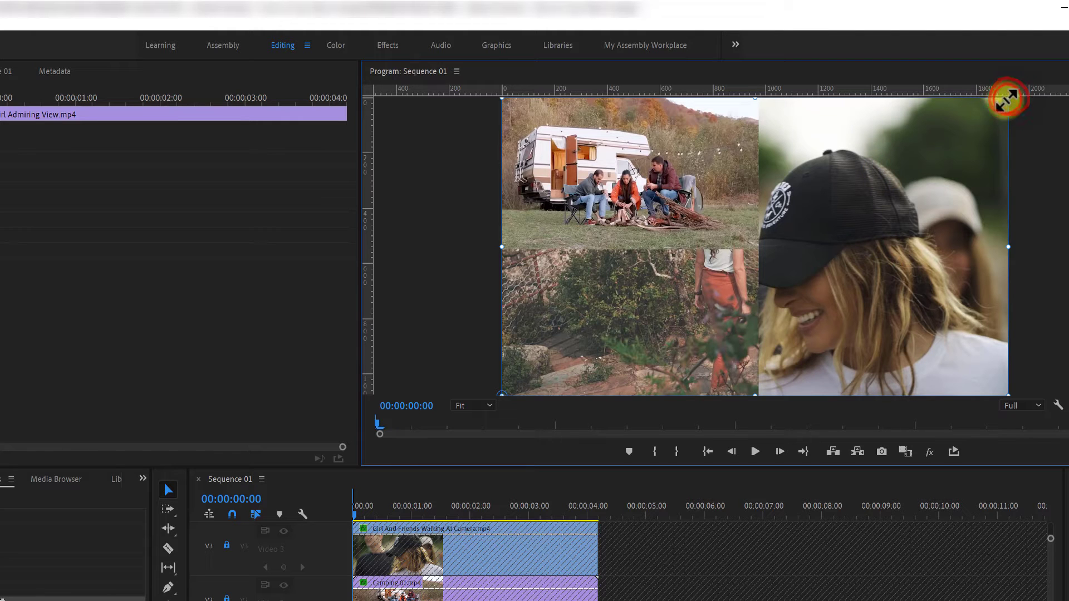
left_click_drag(1008, 99, 813, 245)
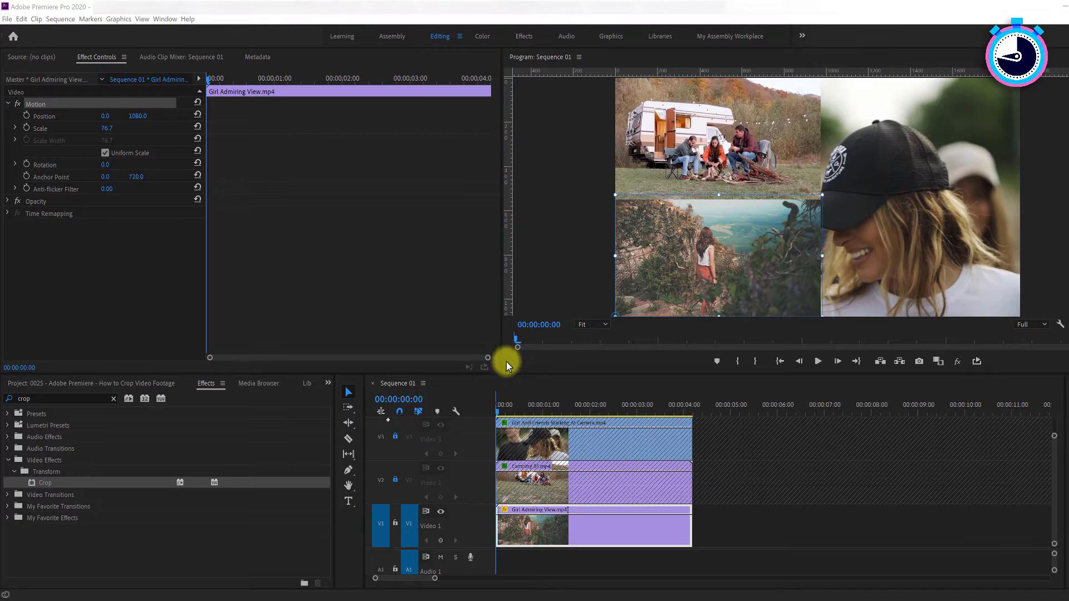
Collapse the heights of the three video tracks V3, V2 and V1 in the timeline
double_click(477, 437)
double_click(475, 483)
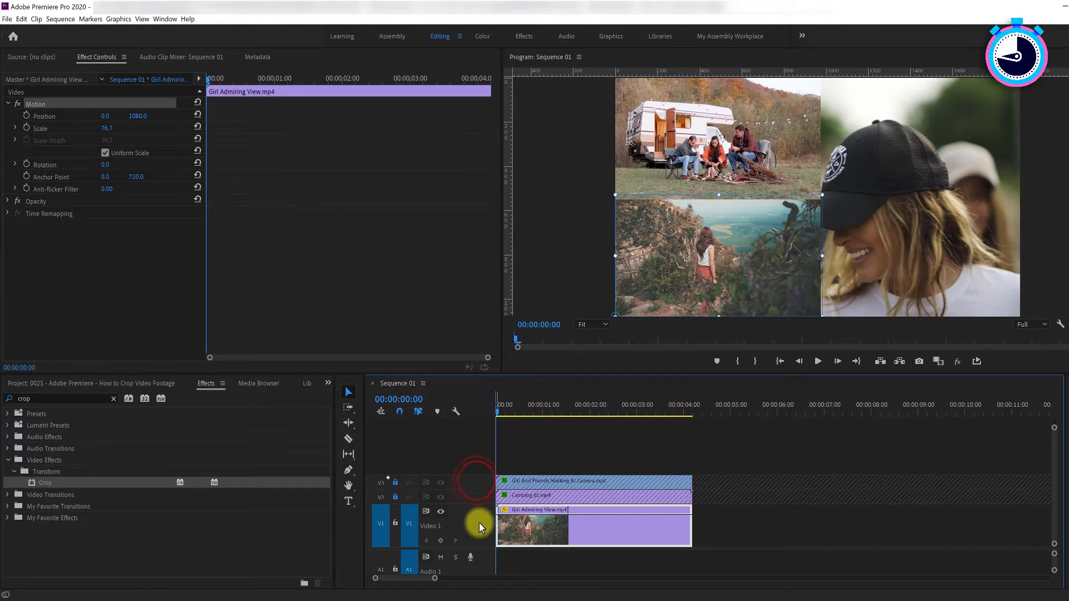
double_click(477, 523)
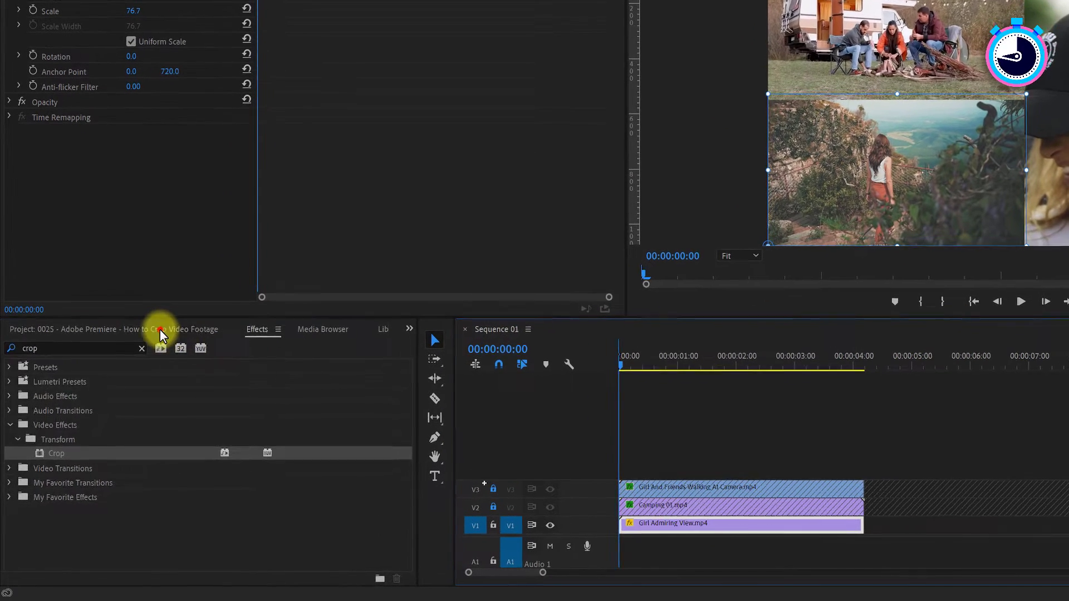
Create a black color matte at 1920 × 1080 and 25 fps, named Black Line
left_click(160, 332)
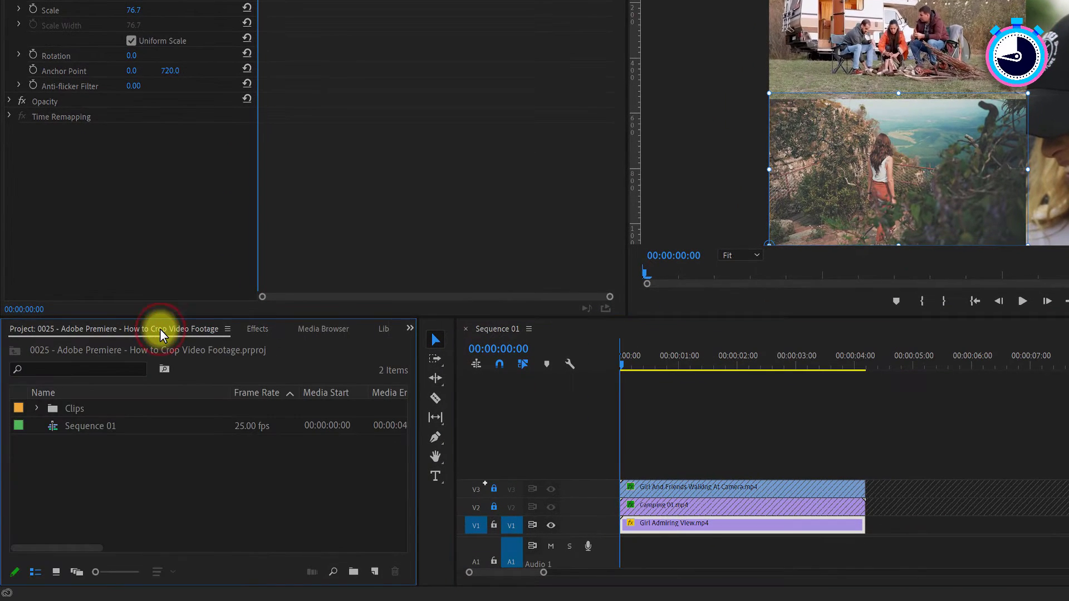
left_click(381, 577)
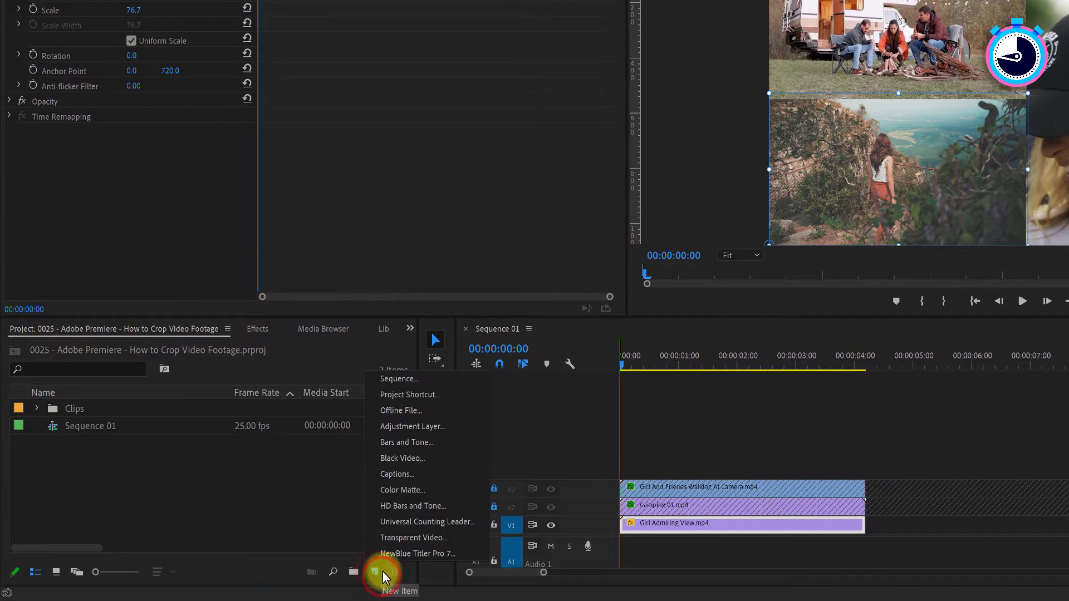
left_click(438, 488)
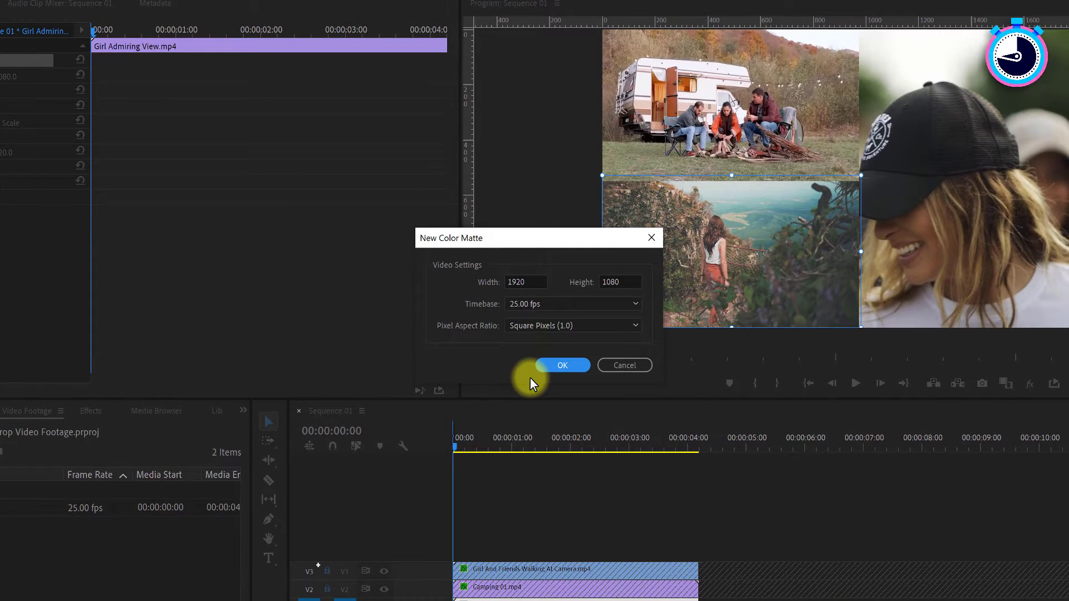
left_click(543, 366)
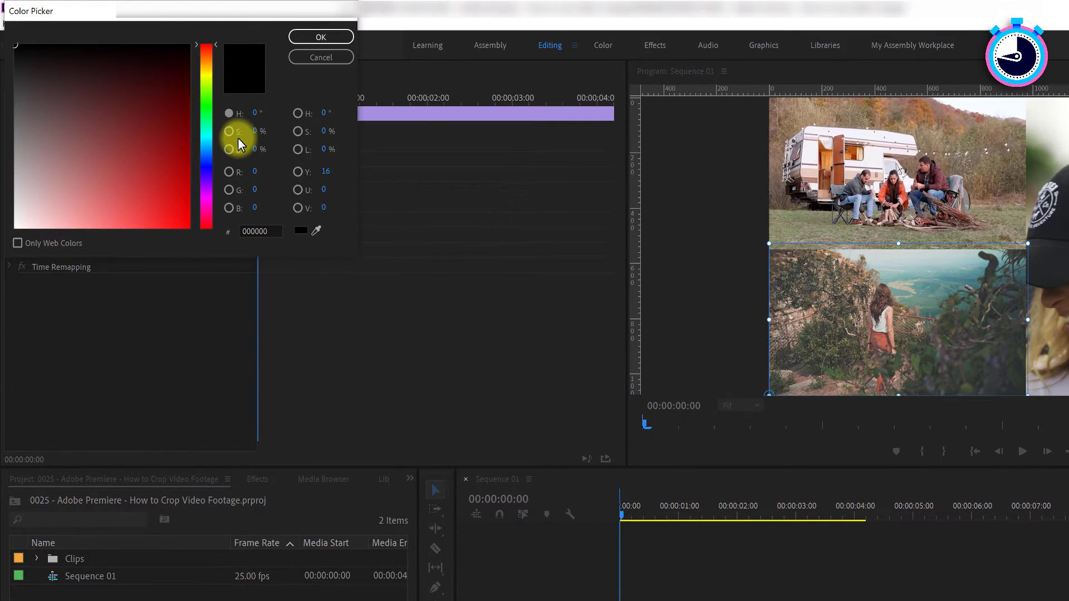
left_click(320, 37)
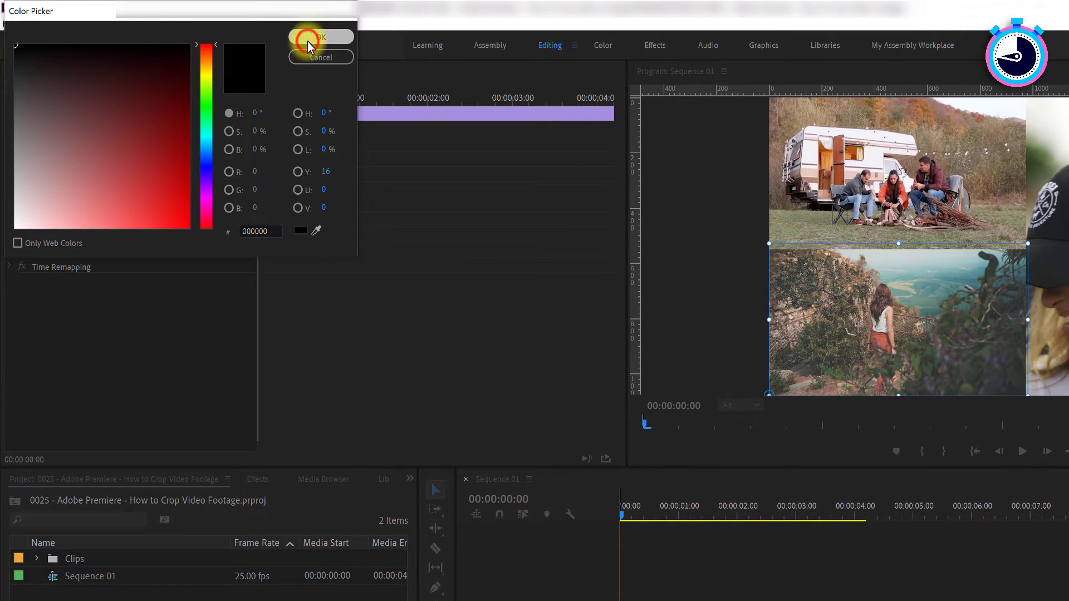
type("Black Line")
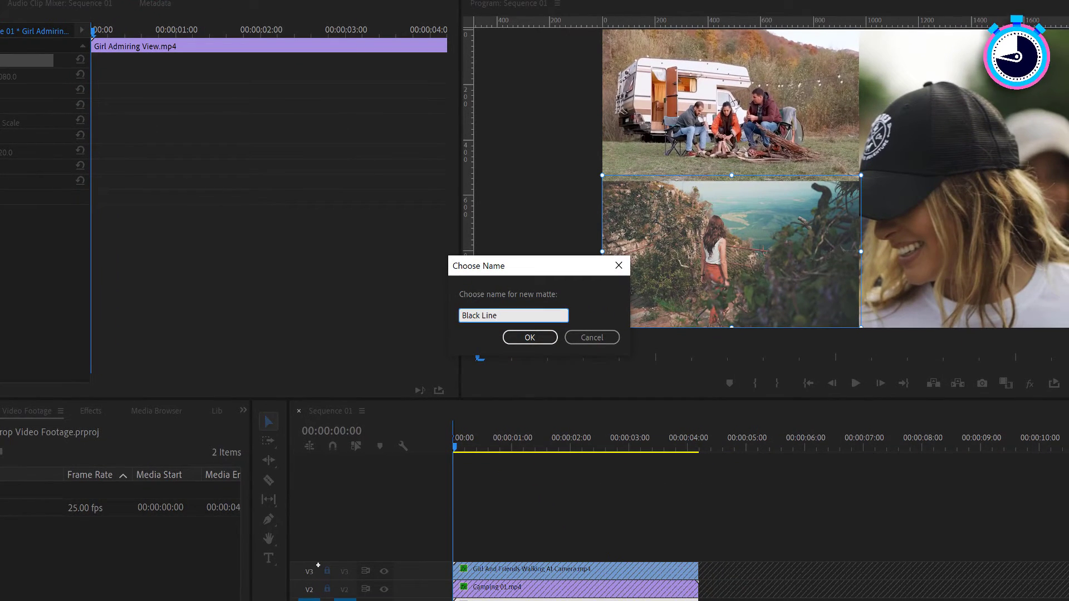
left_click(543, 343)
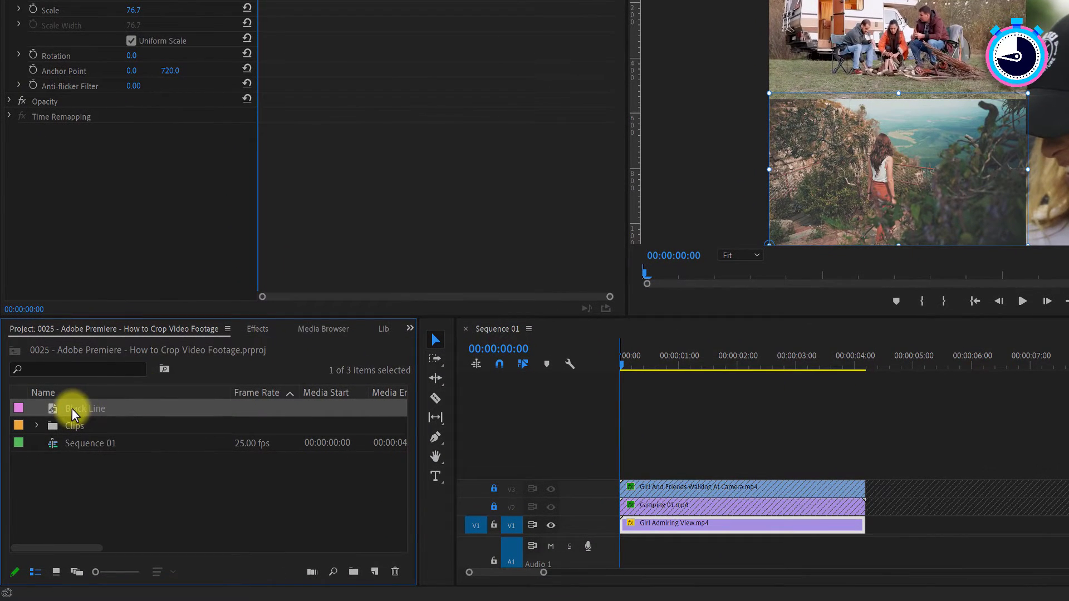
Add two video tracks, V4 and V5, above V3 in Sequence 01
left_click_drag(73, 415, 605, 493)
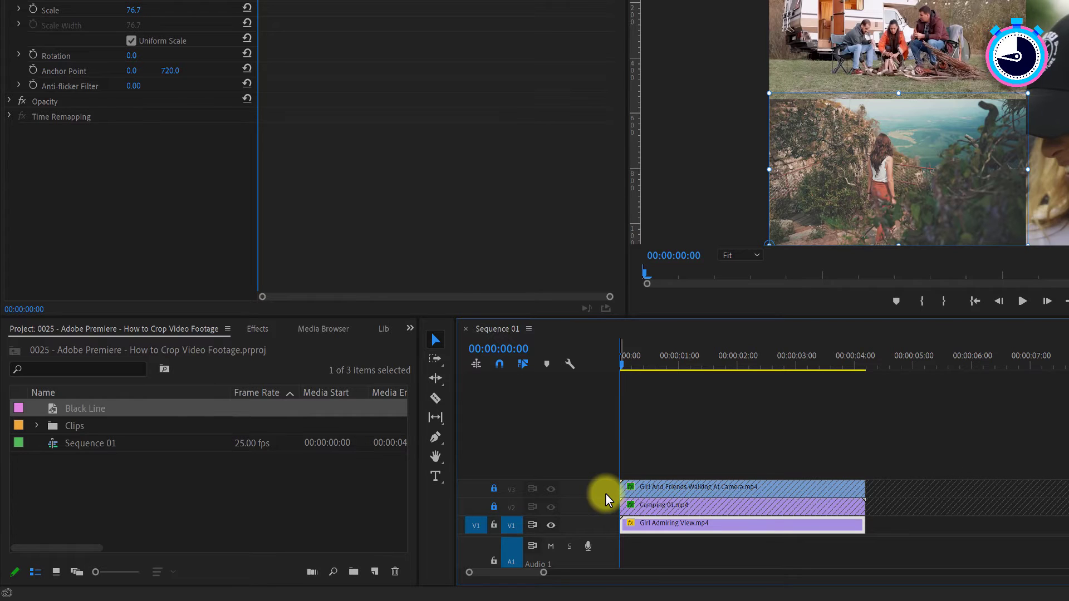
right_click(596, 494)
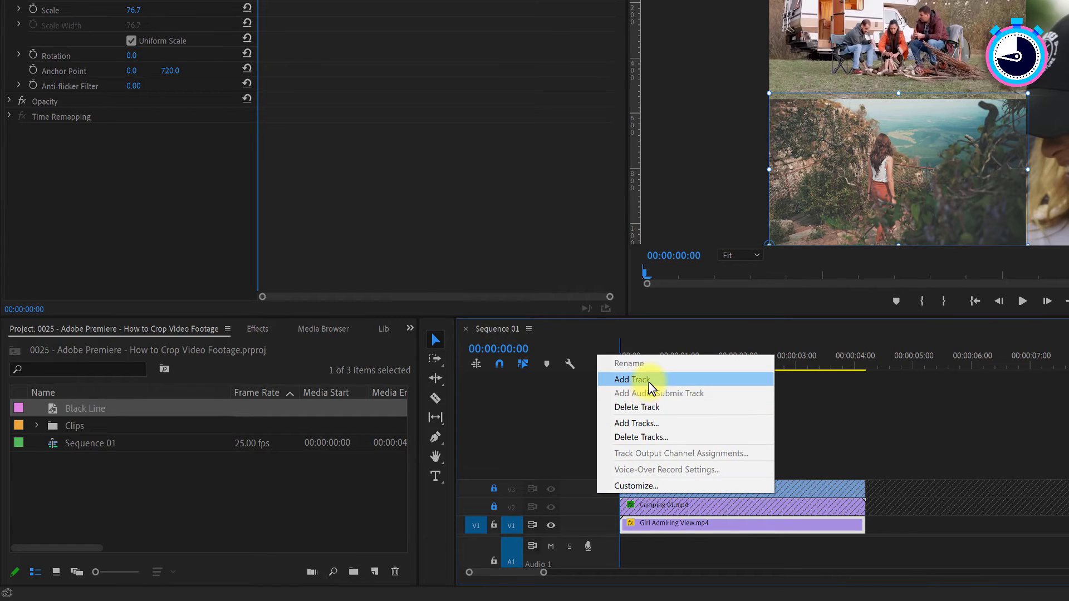
left_click(649, 382)
right_click(590, 470)
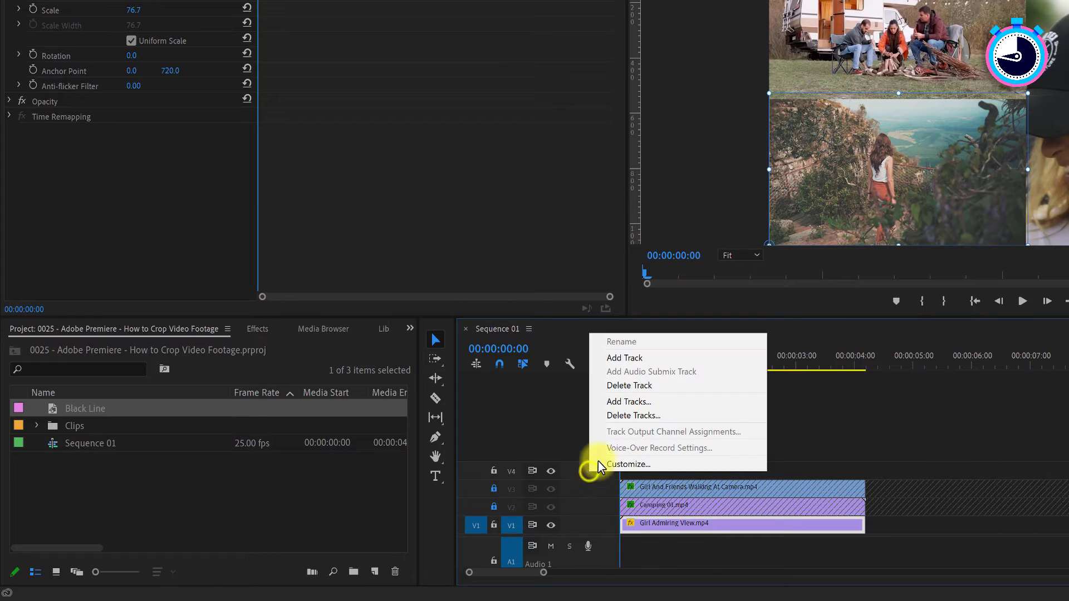
left_click(645, 358)
Place the Black Line matte at the start of V4 and trim its end to match the clips below
left_click_drag(73, 409, 617, 475)
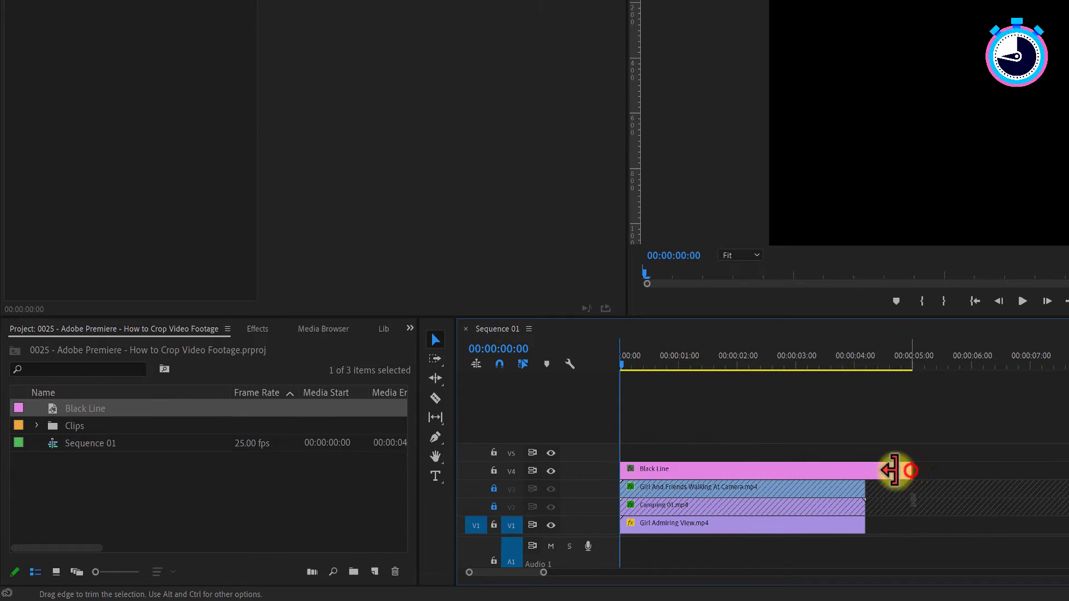
left_click_drag(893, 470, 864, 471)
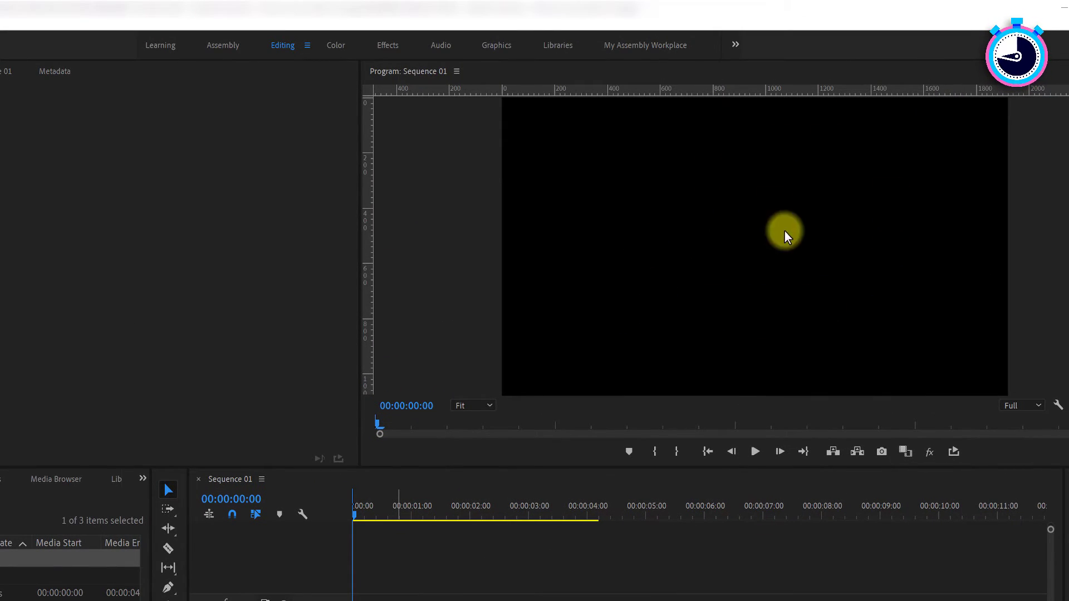
Turn the matte into a thin vertical line with Uniform Scale off and Scale Width 0.8, and move it onto the vertical seam between the clips
left_click(767, 288)
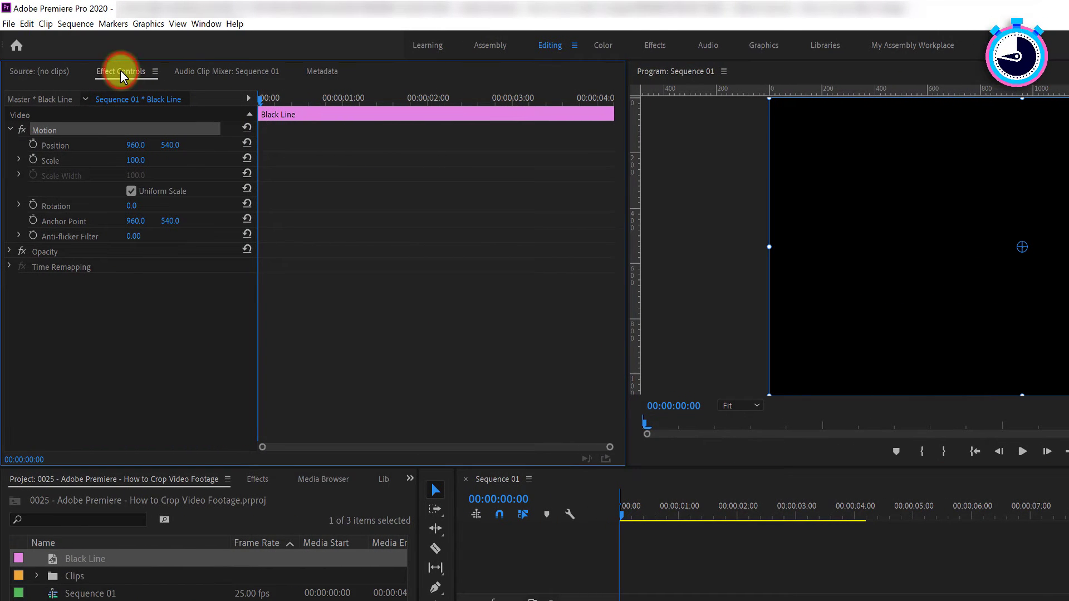
left_click(132, 191)
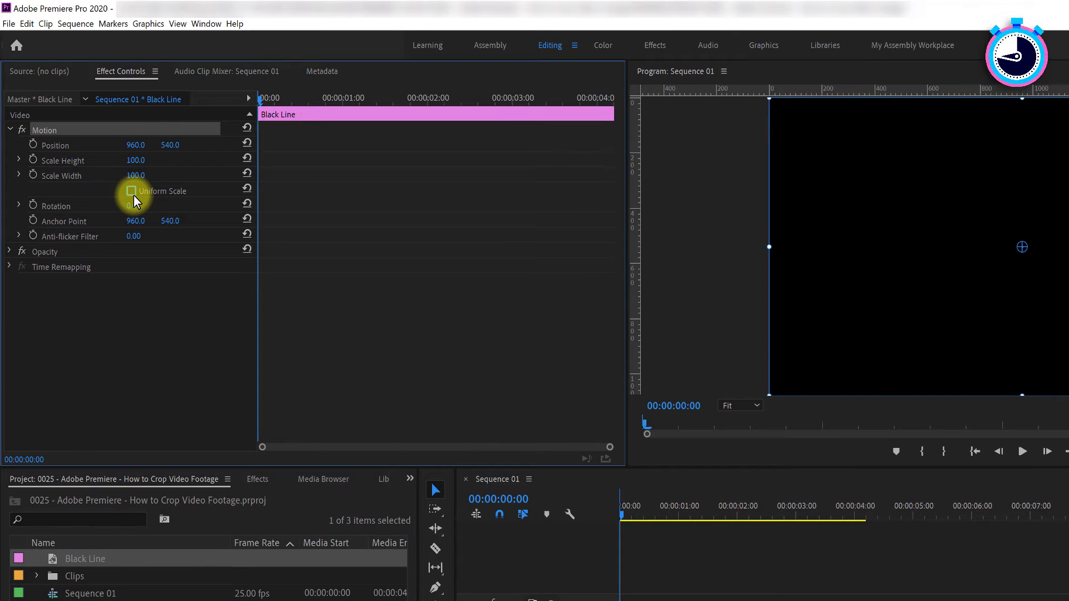
left_click(136, 175)
type("0.8")
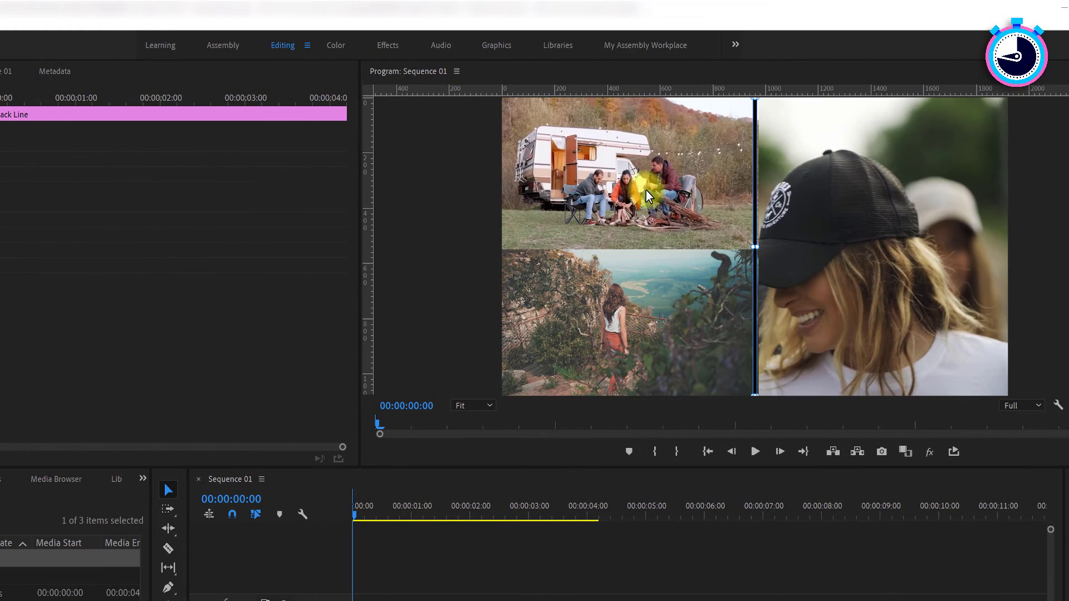
left_click_drag(754, 190, 759, 193)
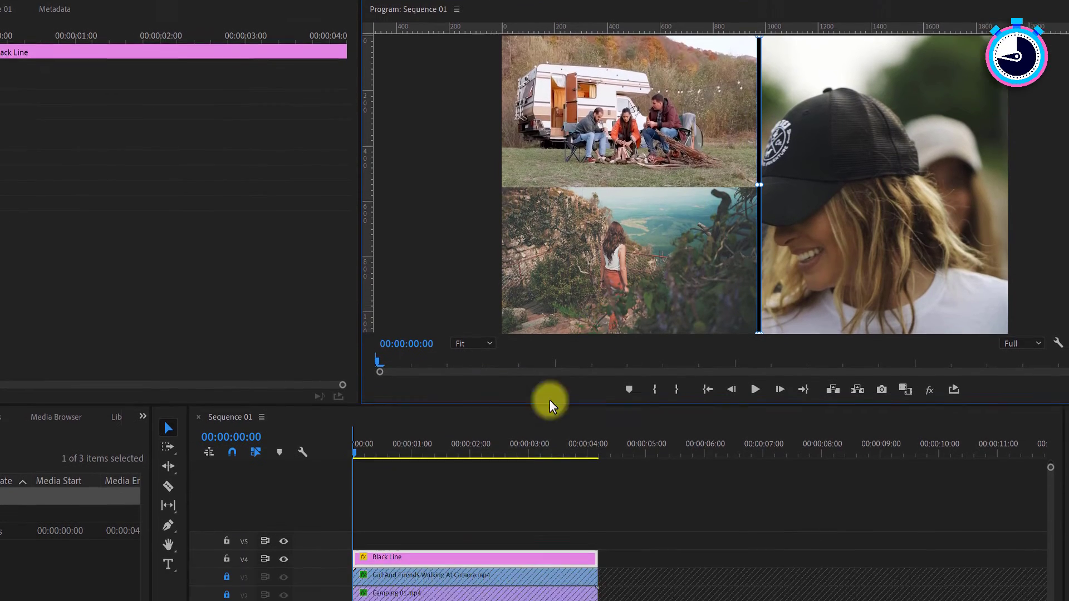
Duplicate the Black Line clip from V4 onto track V5
key("alt")
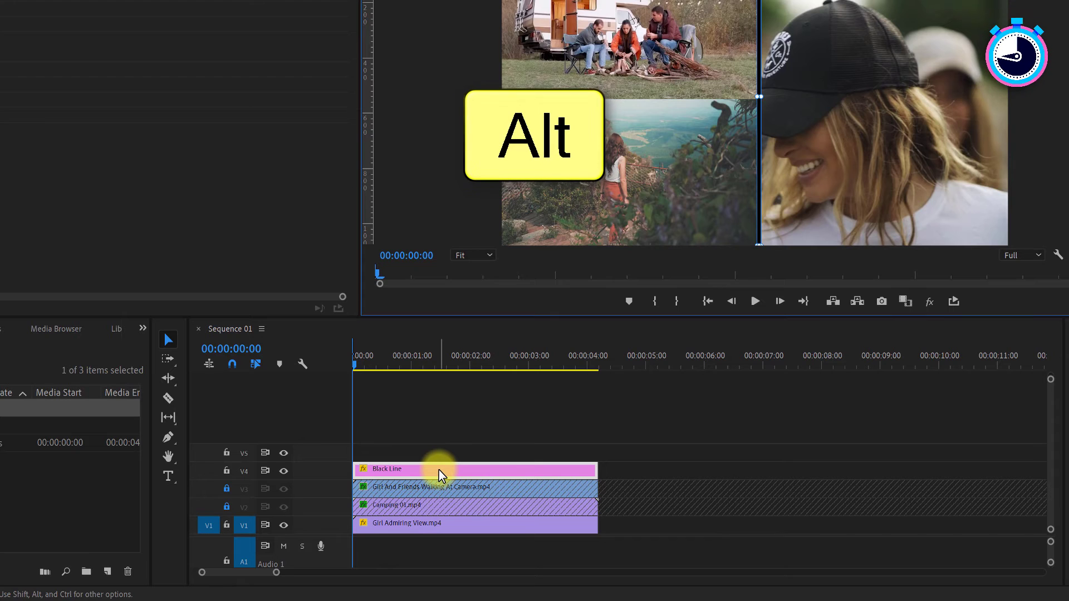
left_click_drag(439, 470, 443, 453)
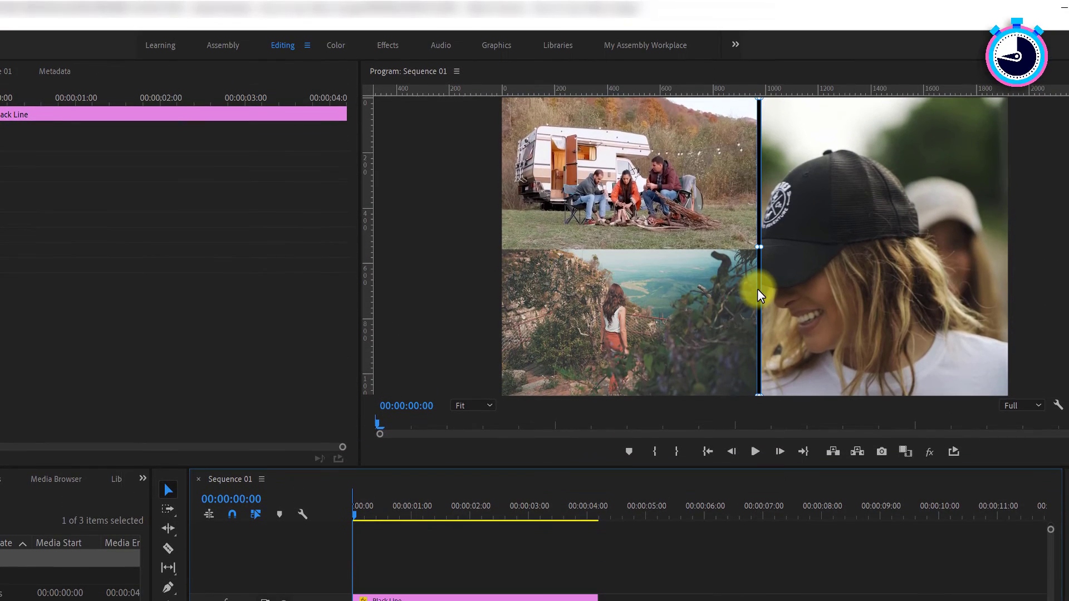
Set one Black Line clip's Rotation to 90 and move it onto the horizontal seam between the camping clip and the girl admiring view clip
left_click(758, 211)
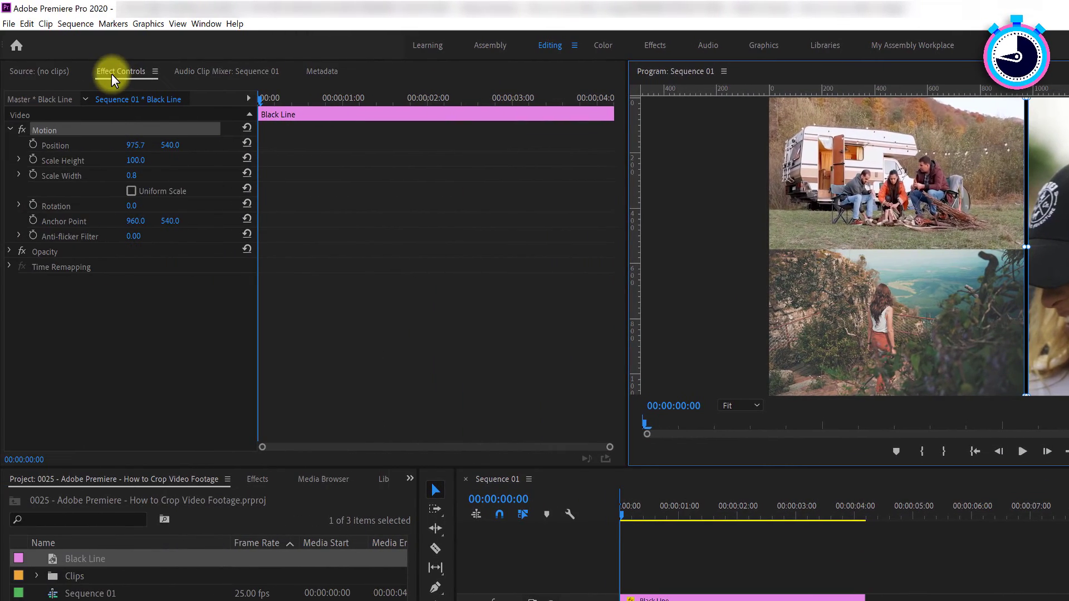
left_click(111, 74)
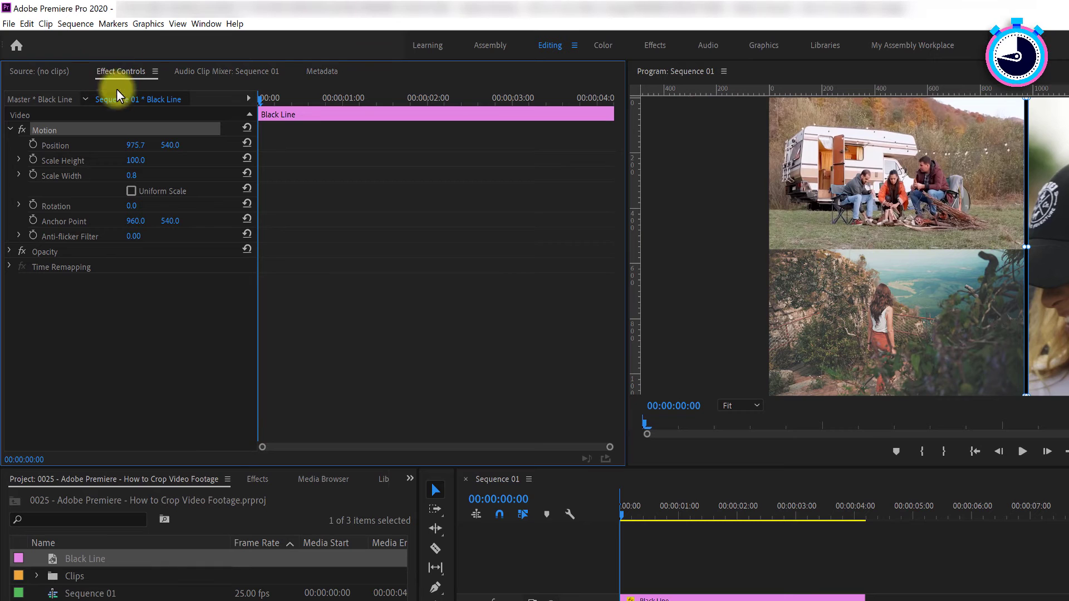
left_click(134, 206)
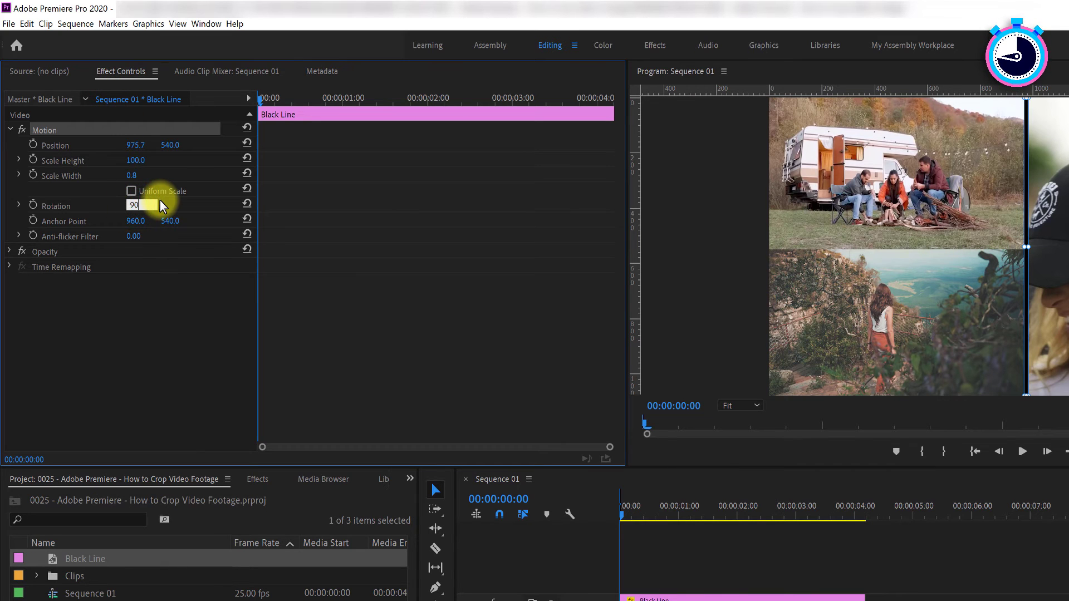
key("Return")
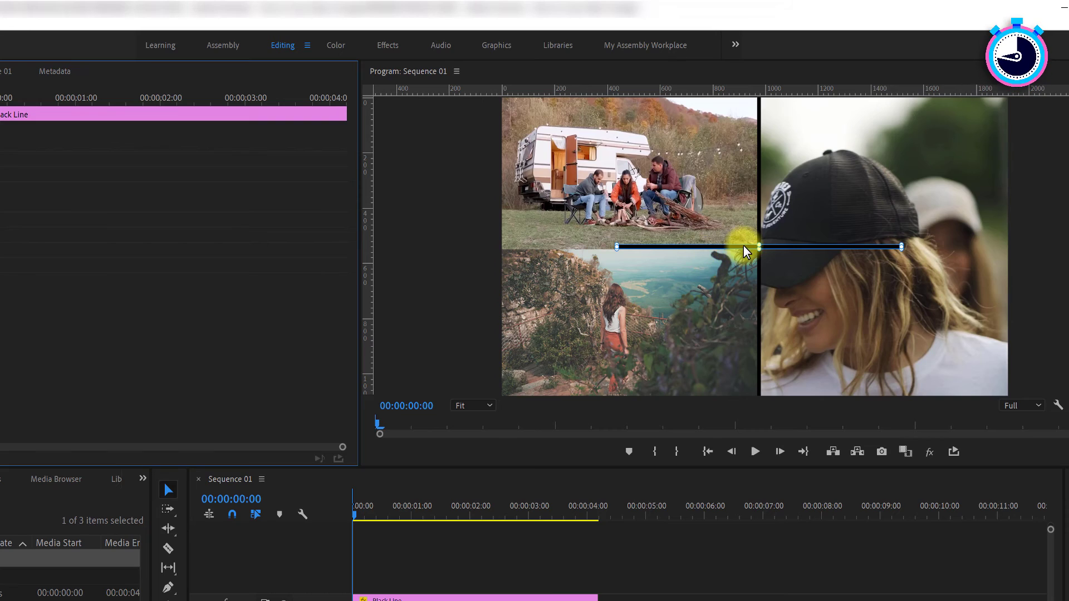
left_click_drag(746, 251, 643, 251)
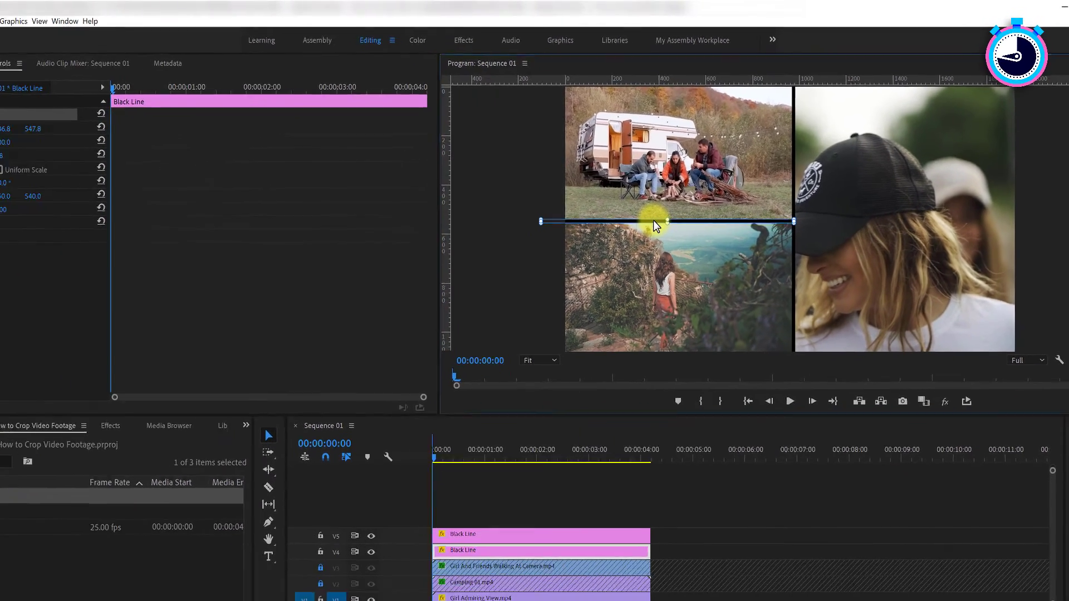
Play Sequence 01 from the start to review the split-screen with its divider lines
left_click(435, 460)
key("space")
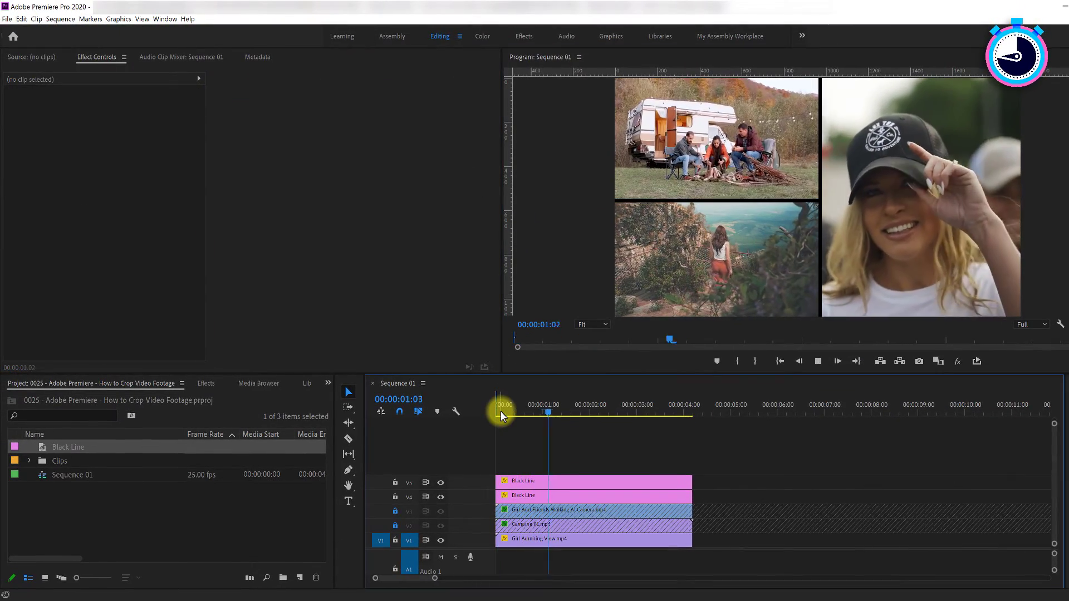